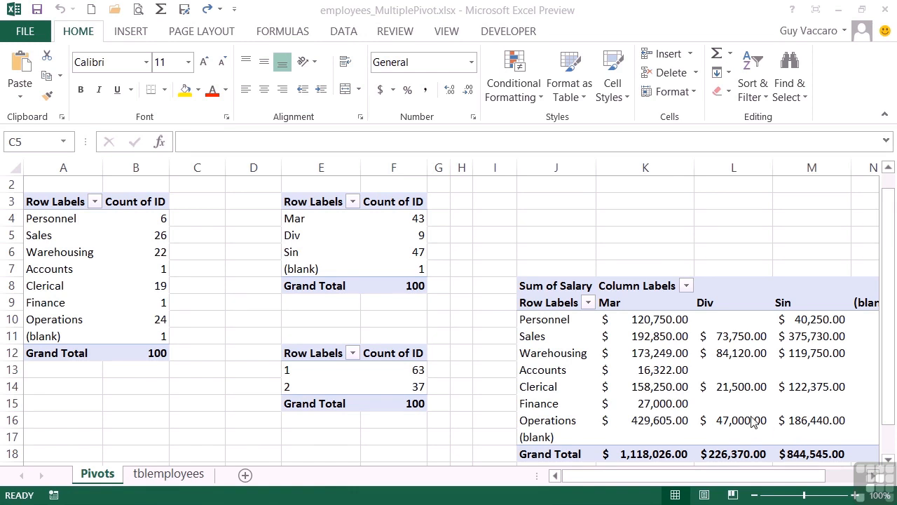
Move the Sum of Salary PivotTable from the Pivots sheet to a new worksheet
{"action": "left_click", "coordinate": [486, 349]}
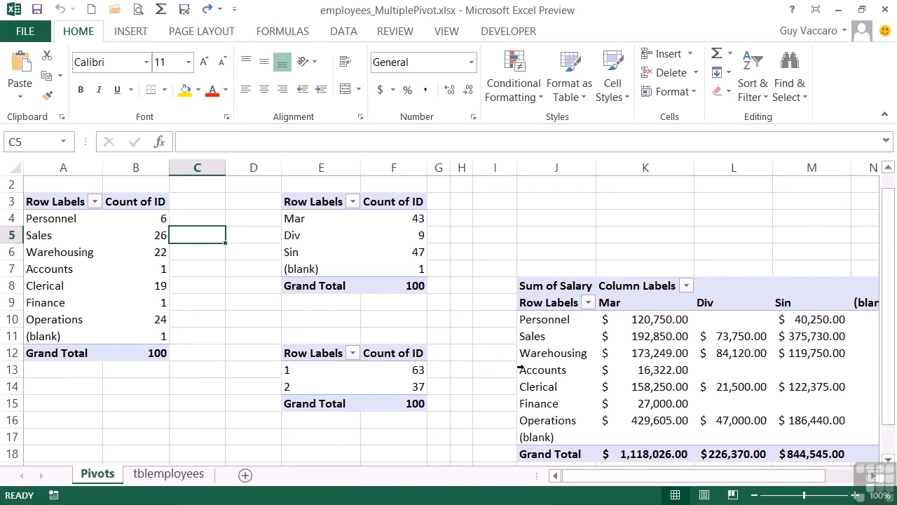
{"action": "double_click", "coordinate": [569, 286]}
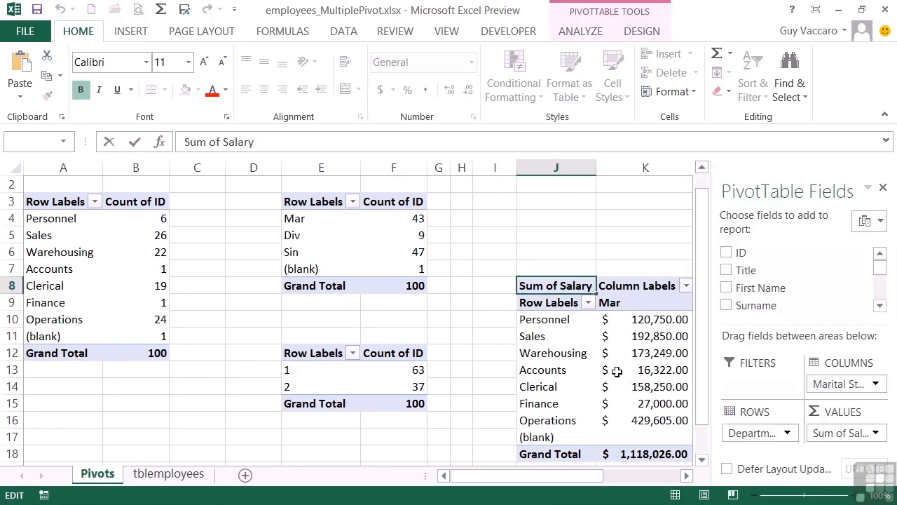
{"action": "left_click", "coordinate": [650, 356]}
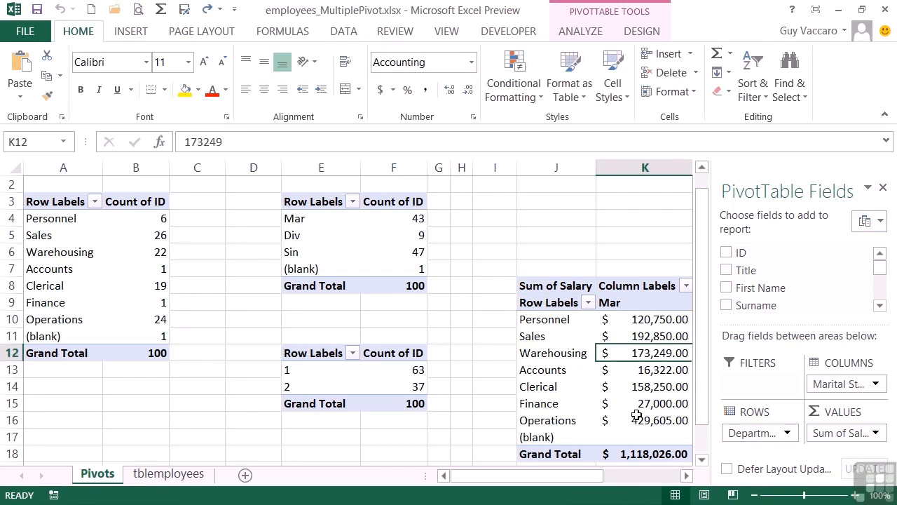
{"action": "left_click", "coordinate": [622, 12]}
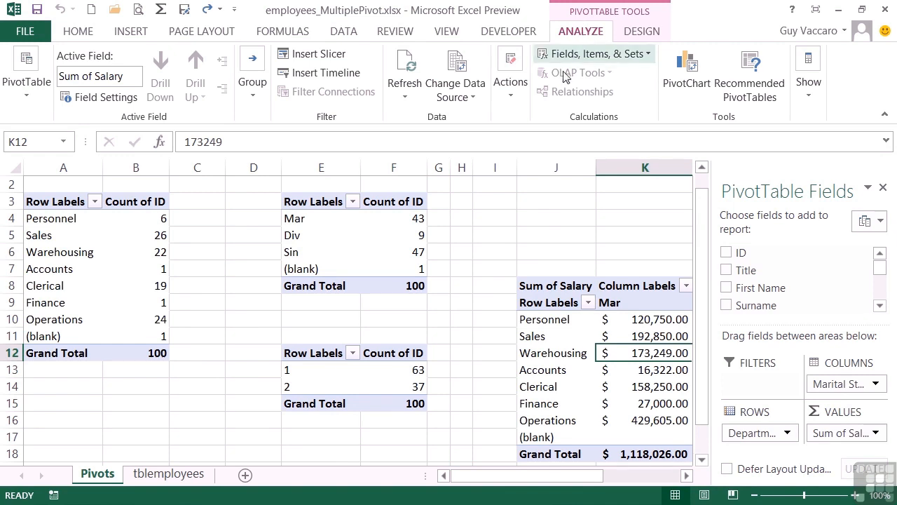
{"action": "left_click", "coordinate": [515, 103]}
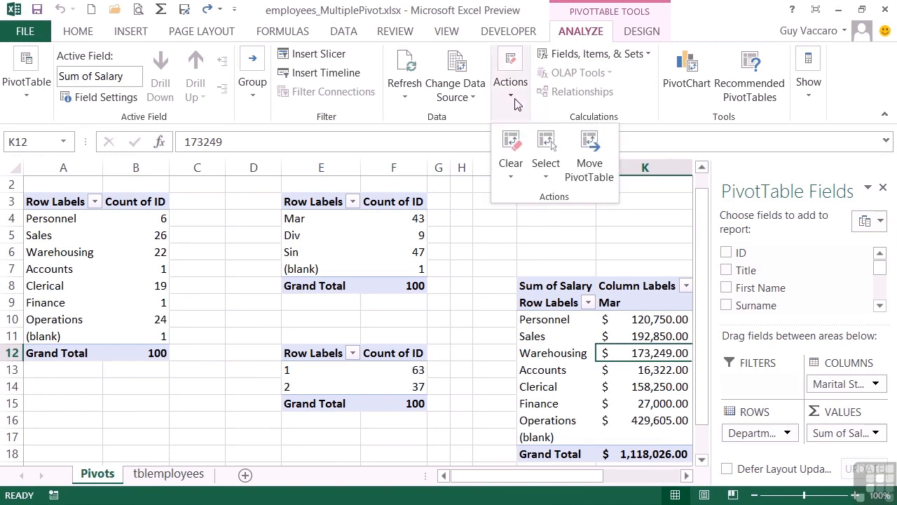
{"action": "left_click", "coordinate": [595, 172]}
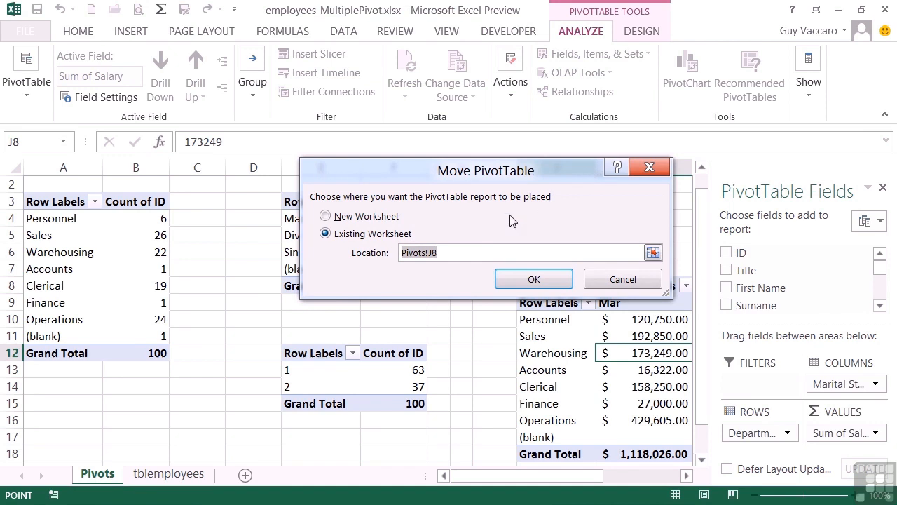
{"action": "left_click", "coordinate": [326, 217]}
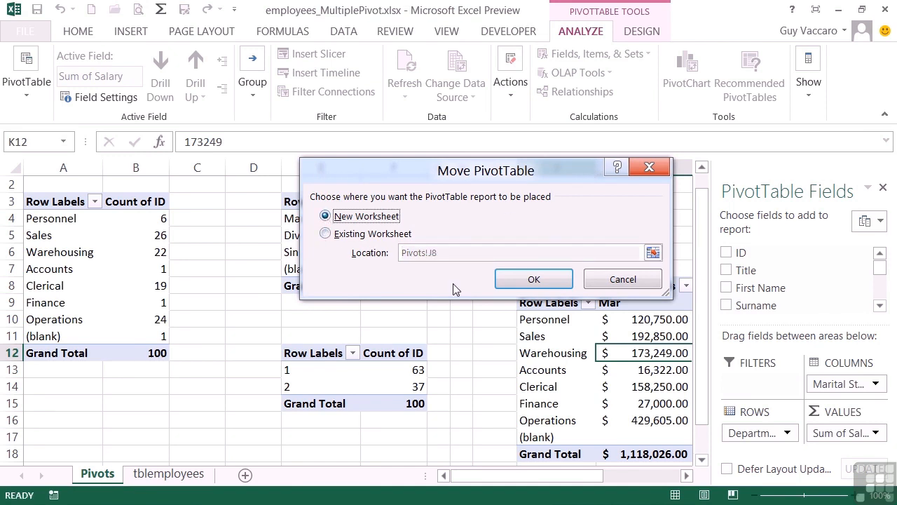
{"action": "left_click", "coordinate": [534, 279]}
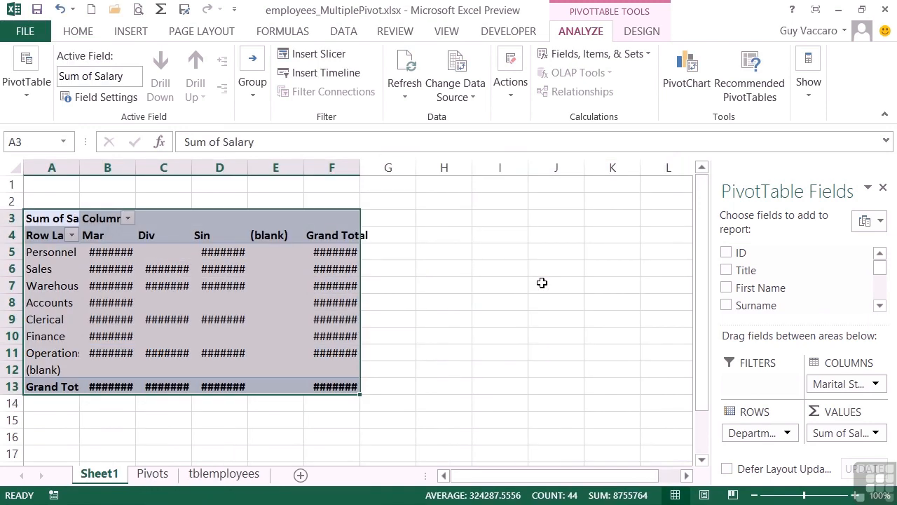
Auto-fit the widths of columns A through F on the new sheet and return to the Pivots sheet
{"action": "left_click_drag", "start_coordinate": [74, 168], "coordinate": [359, 168]}
{"action": "double_click", "coordinate": [359, 168]}
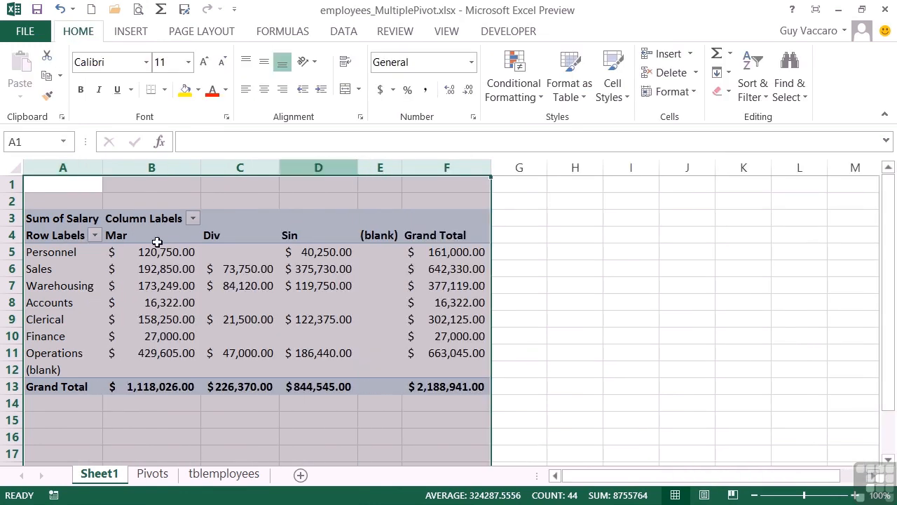
{"action": "left_click", "coordinate": [140, 475]}
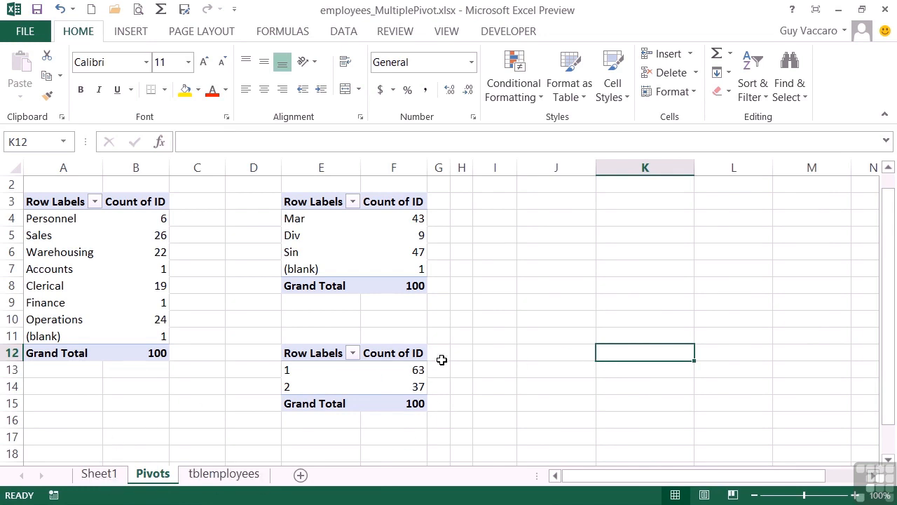
Move the Marital Status PivotTable that starts at E3 to cell K3 on the existing Pivots worksheet
{"action": "left_click", "coordinate": [318, 202]}
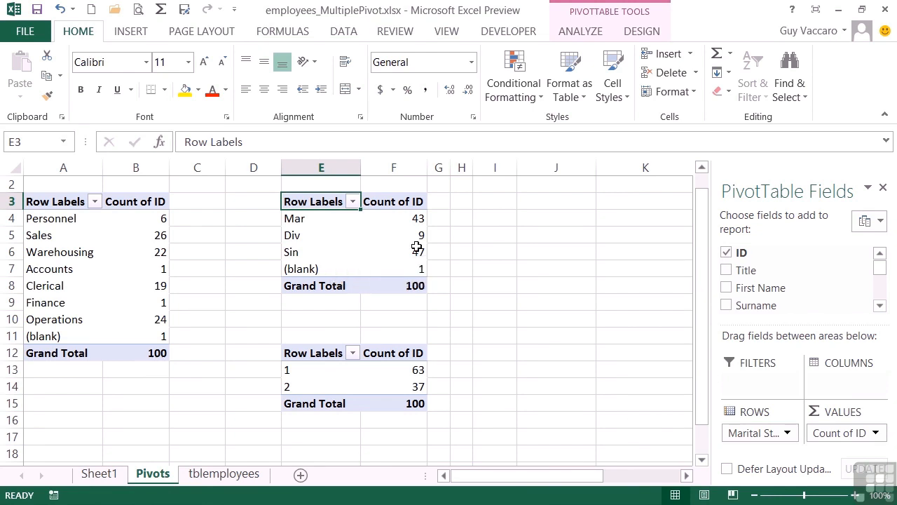
{"action": "left_click", "coordinate": [607, 35]}
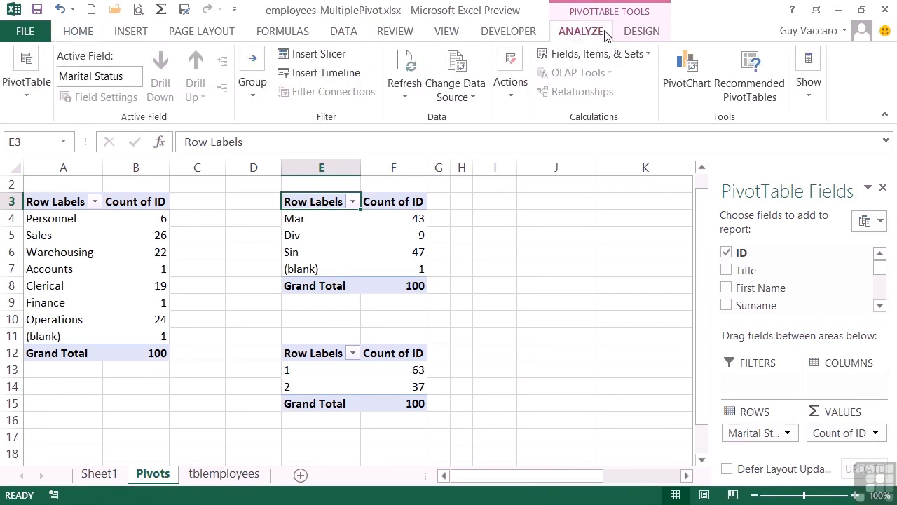
{"action": "left_click", "coordinate": [519, 102]}
{"action": "left_click", "coordinate": [587, 147]}
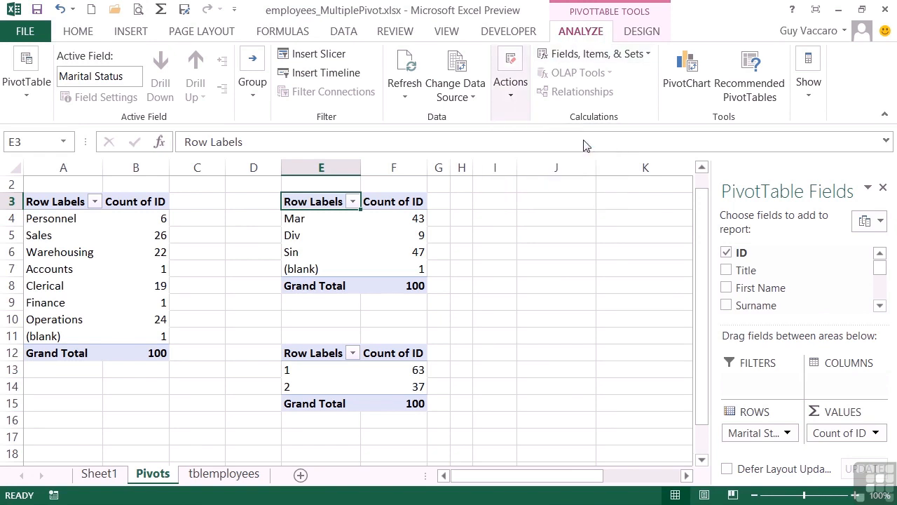
{"action": "left_click_drag", "start_coordinate": [501, 172], "coordinate": [387, 307]}
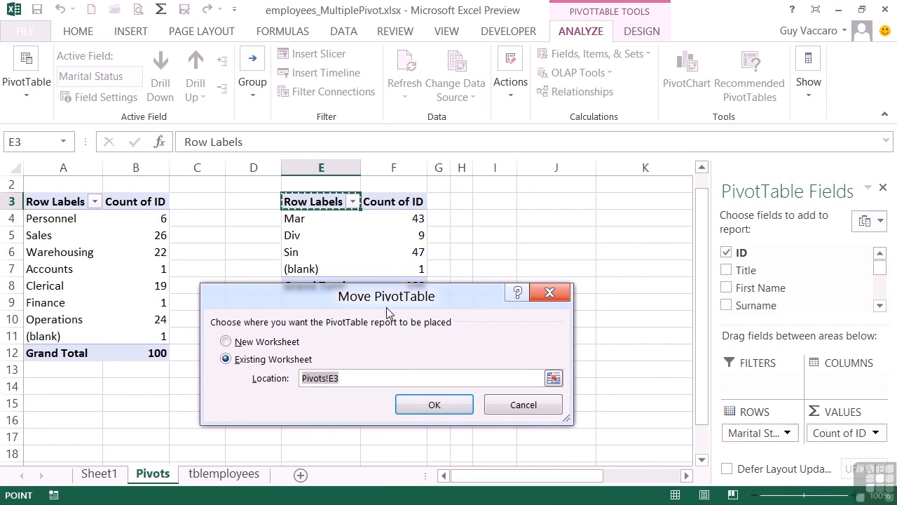
{"action": "left_click", "coordinate": [436, 379]}
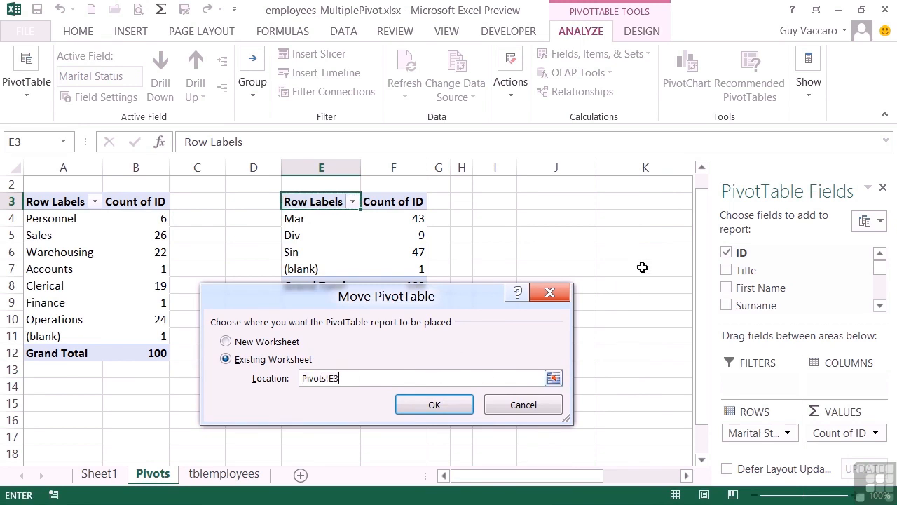
{"action": "left_click", "coordinate": [626, 204]}
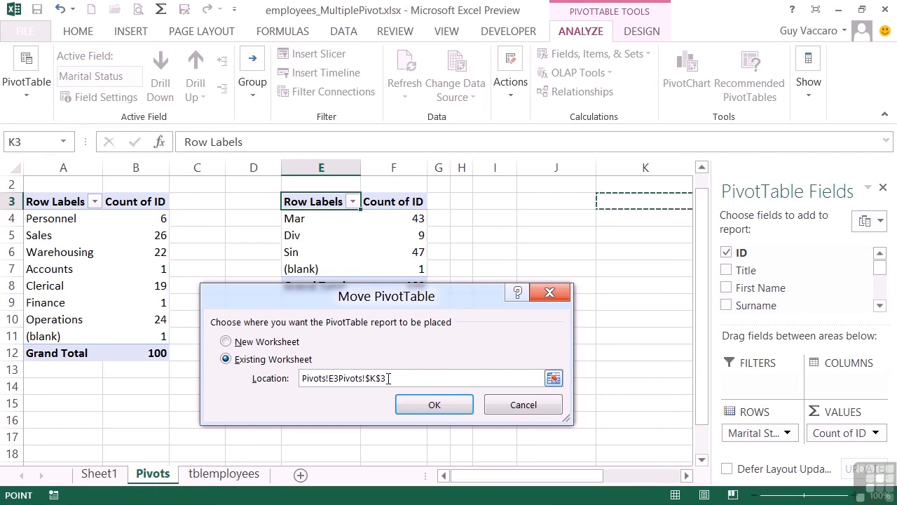
{"action": "left_click_drag", "start_coordinate": [389, 379], "coordinate": [296, 380]}
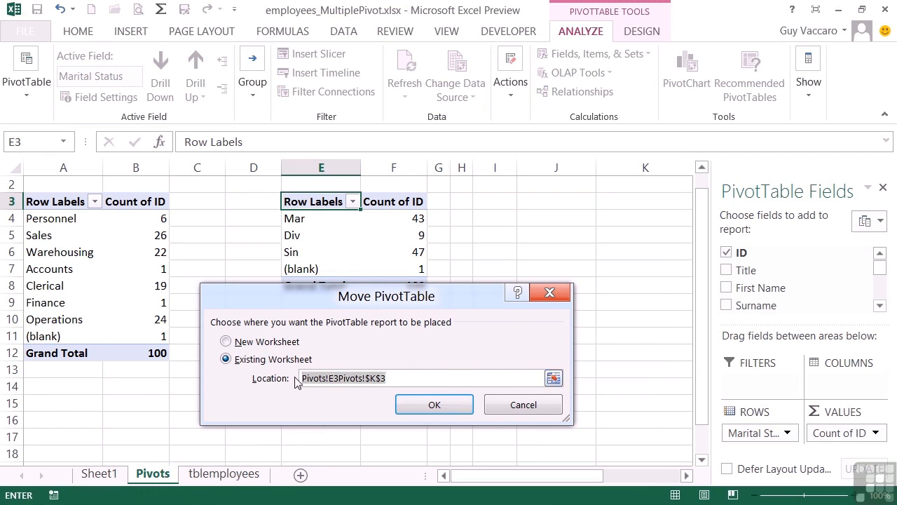
{"action": "key", "text": "BackSpace"}
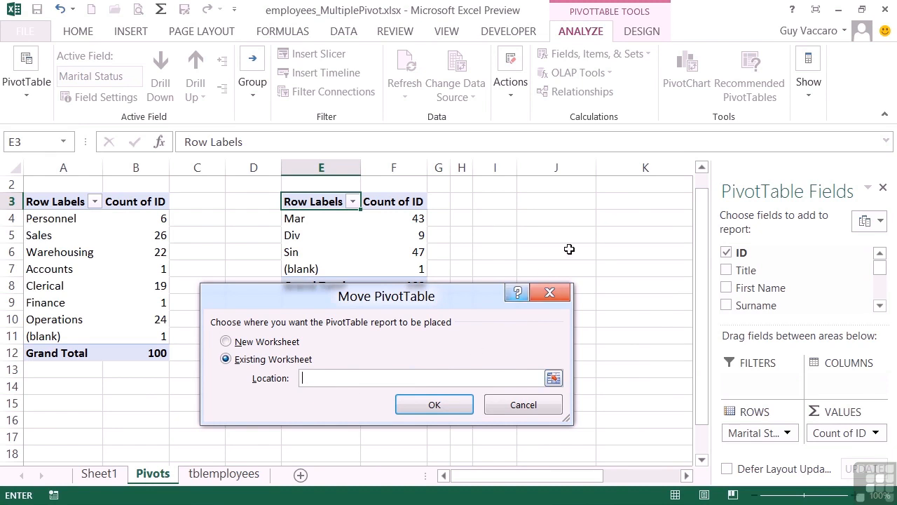
{"action": "left_click", "coordinate": [626, 201]}
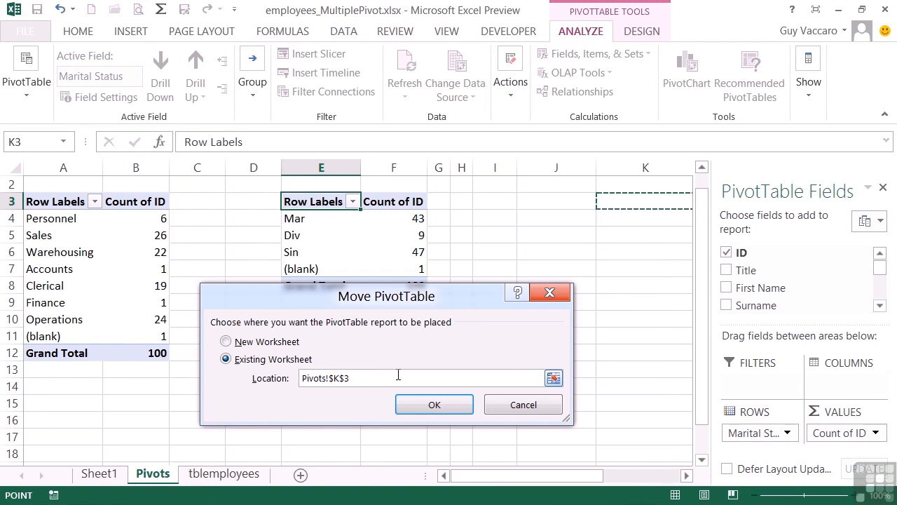
{"action": "left_click", "coordinate": [449, 409]}
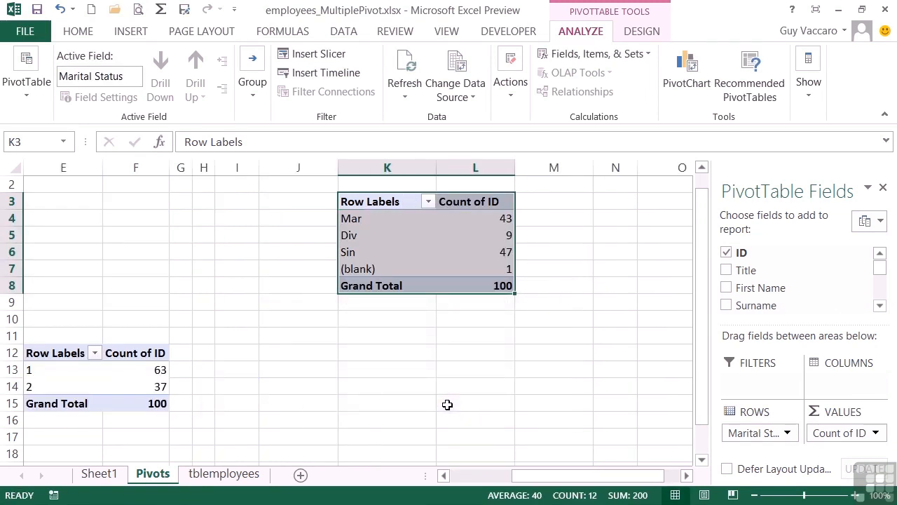
{"action": "left_click", "coordinate": [381, 202]}
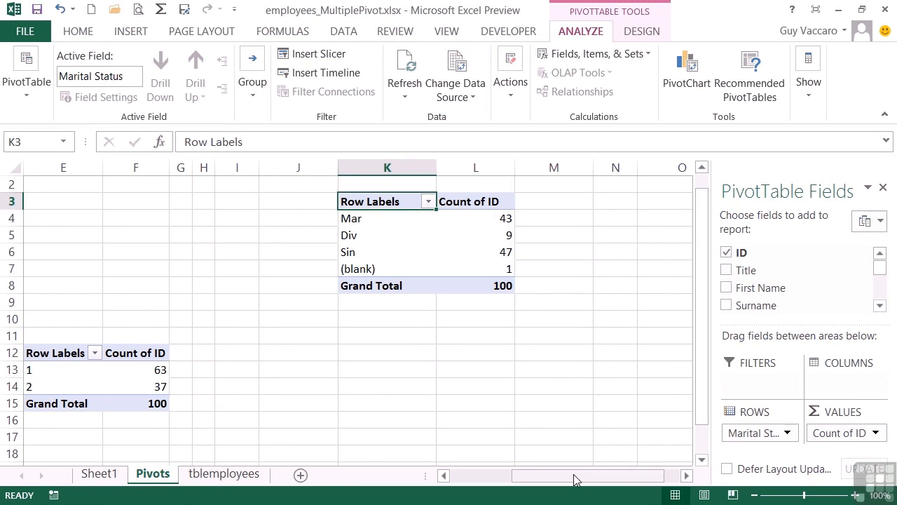
Move the Sex PivotTable to cell A15 on the Pivots sheet, below the department PivotTable
{"action": "left_click_drag", "start_coordinate": [577, 476], "coordinate": [491, 476]}
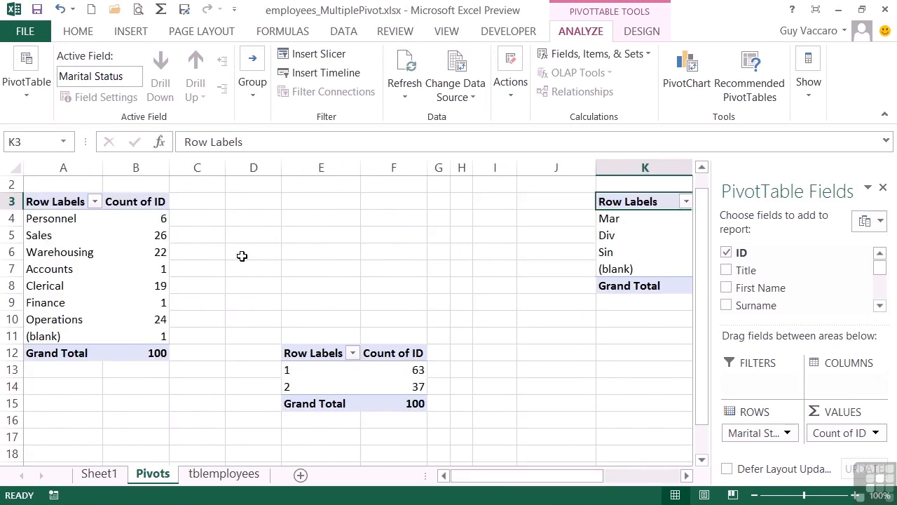
{"action": "left_click", "coordinate": [334, 353]}
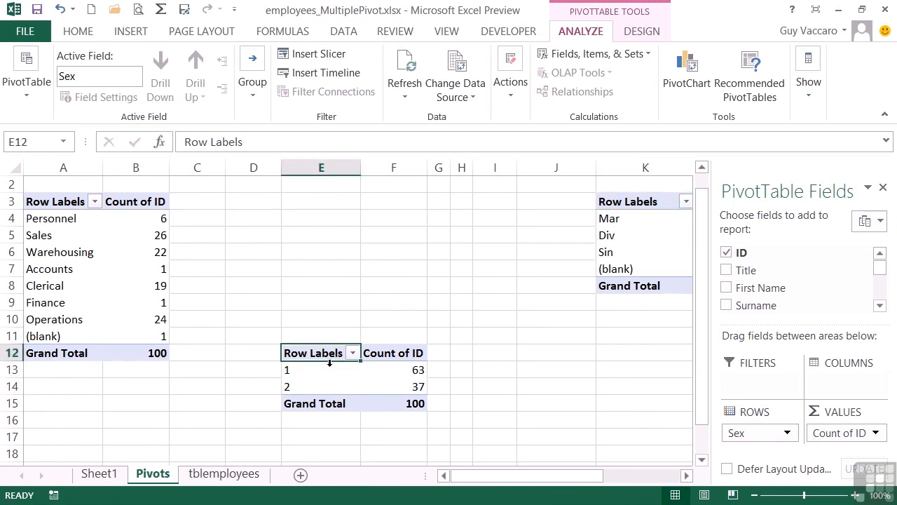
{"action": "left_click", "coordinate": [329, 368]}
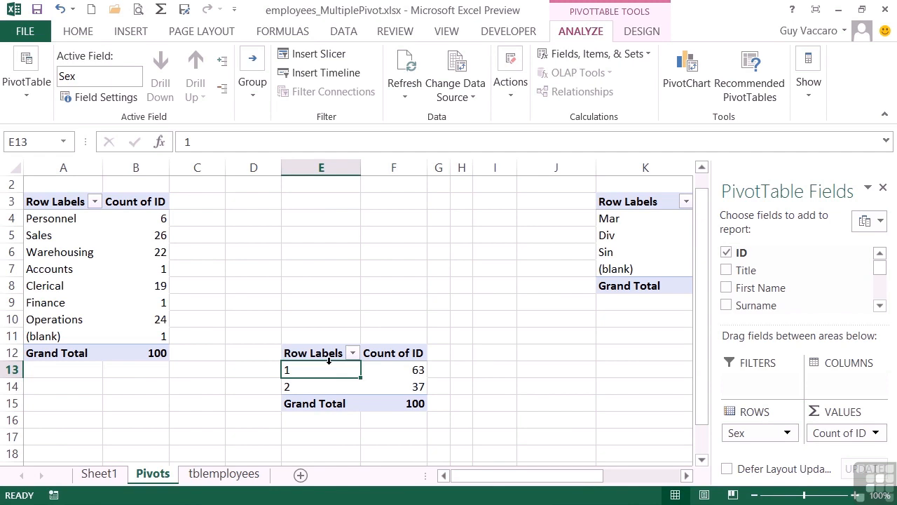
{"action": "left_click", "coordinate": [515, 99]}
{"action": "left_click", "coordinate": [592, 158]}
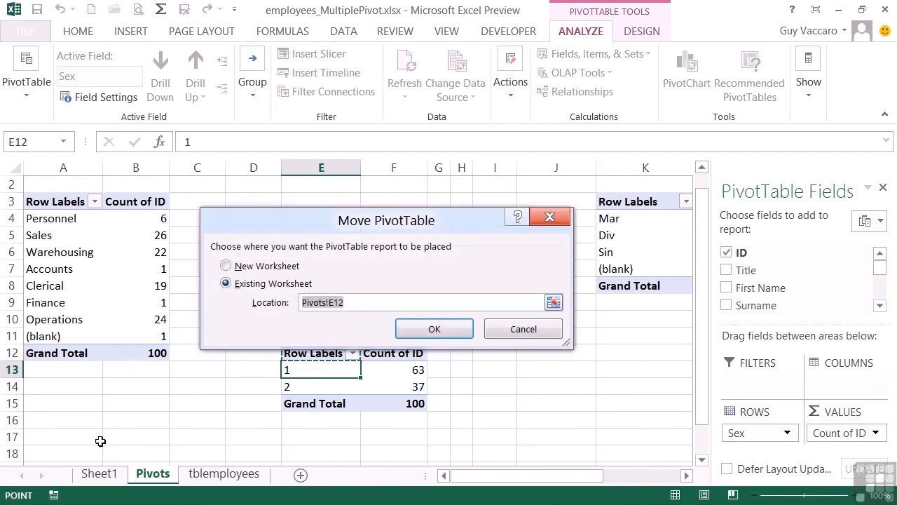
{"action": "left_click", "coordinate": [53, 404]}
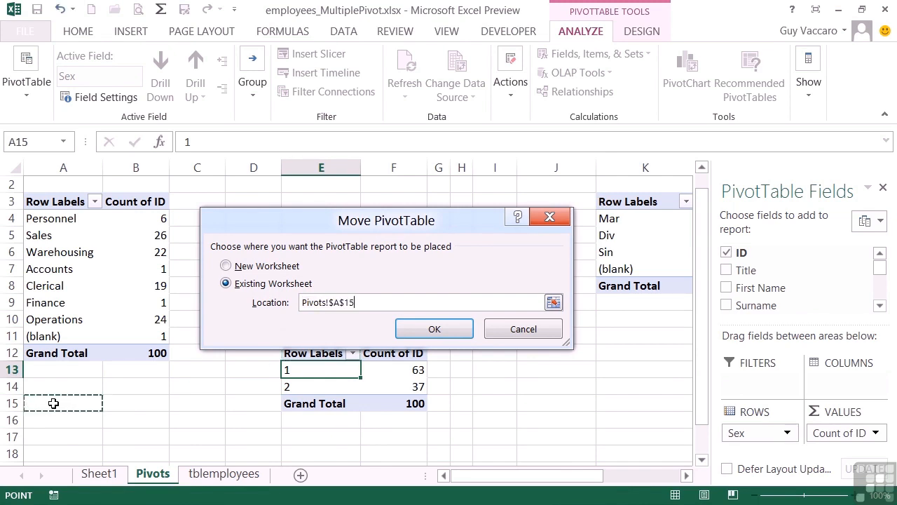
{"action": "left_click", "coordinate": [429, 334]}
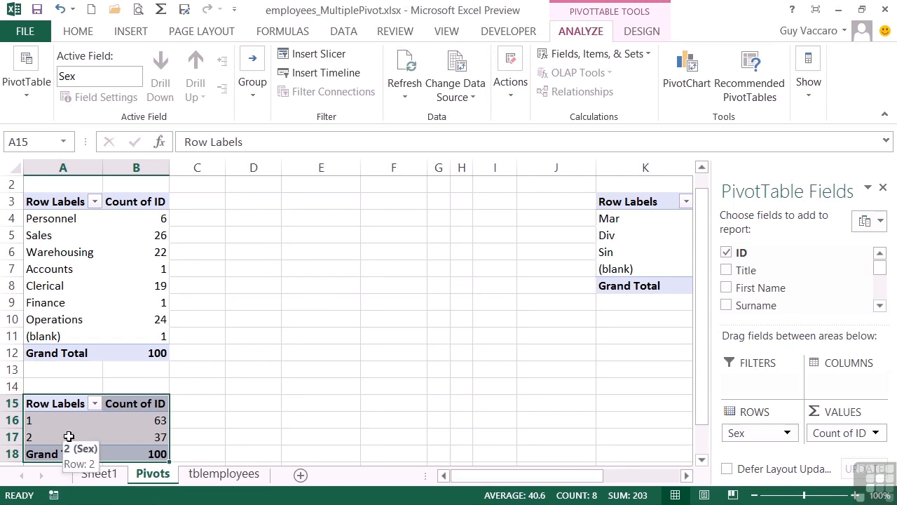
Highlight the Sex PivotTable's range A15:B18, reselect it in full from cell A16, and return to that single cell
{"action": "left_click", "coordinate": [59, 403]}
{"action": "left_click_drag", "start_coordinate": [60, 403], "coordinate": [126, 449]}
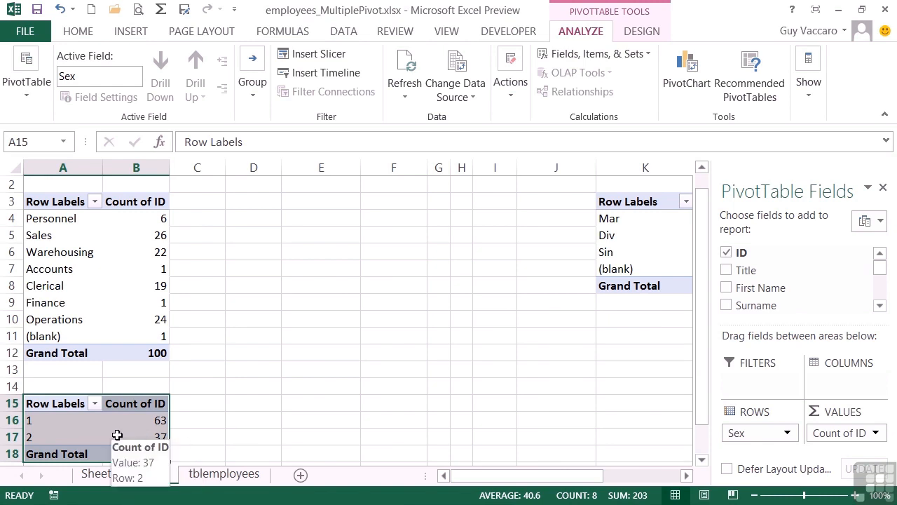
{"action": "left_click", "coordinate": [71, 420]}
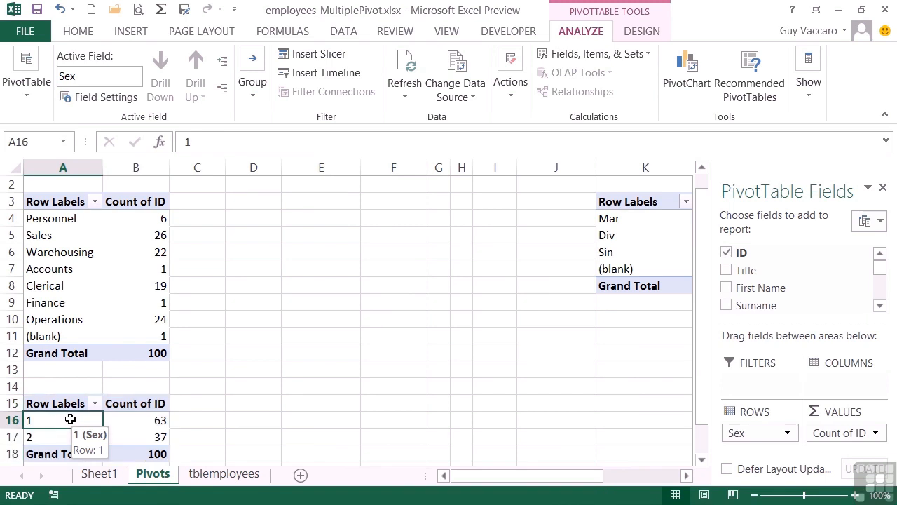
{"action": "key", "text": "ctrl+a"}
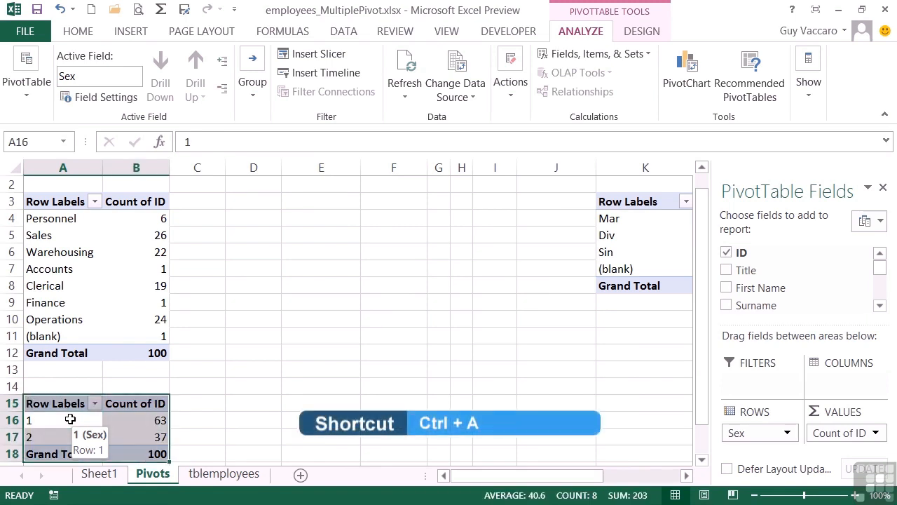
{"action": "left_click", "coordinate": [71, 419]}
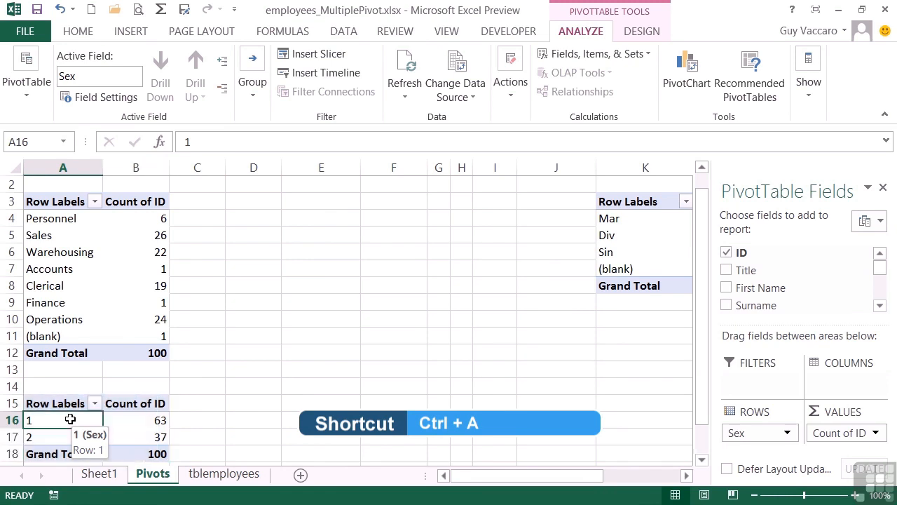
Use the PivotTable Select action to select the entire Sex PivotTable
{"action": "left_click", "coordinate": [512, 87]}
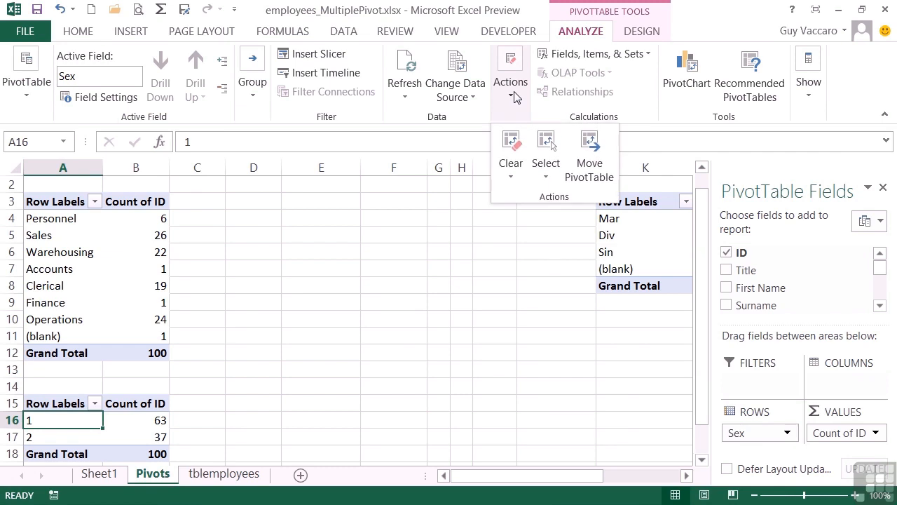
{"action": "left_click", "coordinate": [554, 175]}
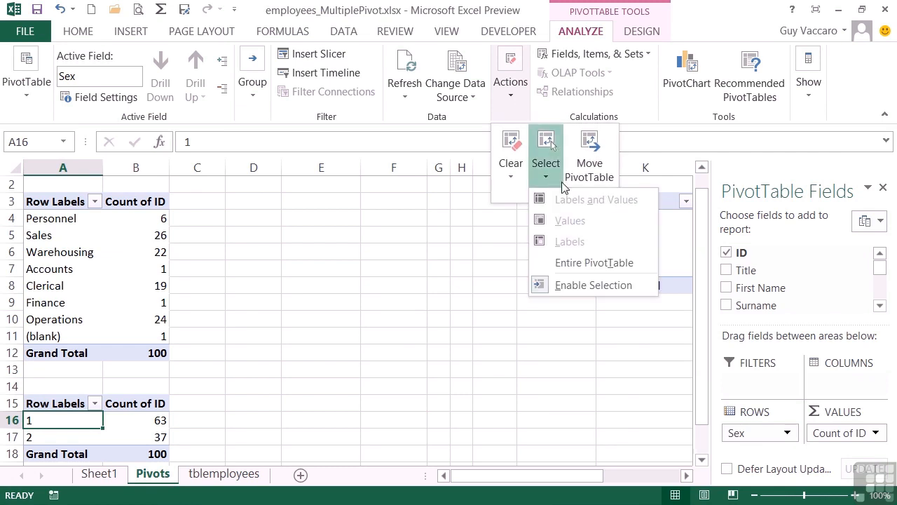
{"action": "left_click", "coordinate": [575, 265]}
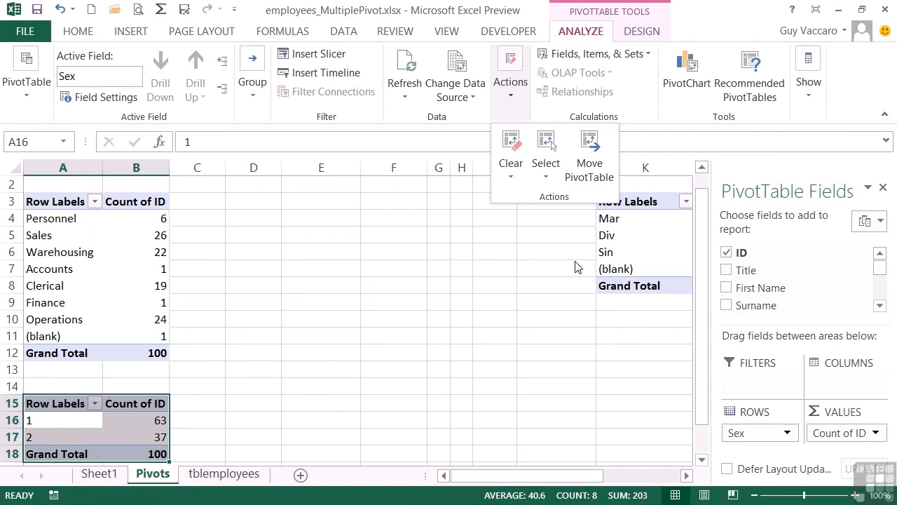
{"action": "left_click", "coordinate": [73, 418]}
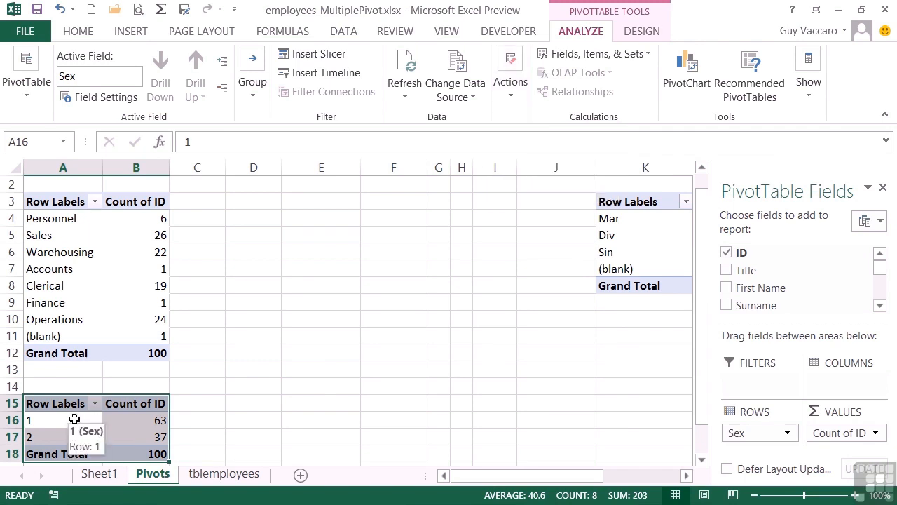
Delete the selected Sex PivotTable and the entire Marital Status PivotTable that starts at K3 on the Pivots sheet
{"action": "key", "text": "Delete"}
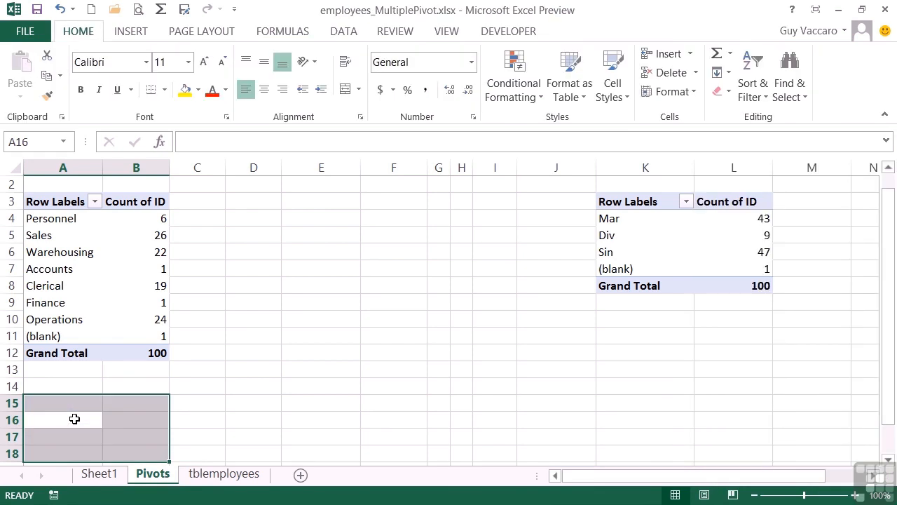
{"action": "left_click", "coordinate": [223, 405]}
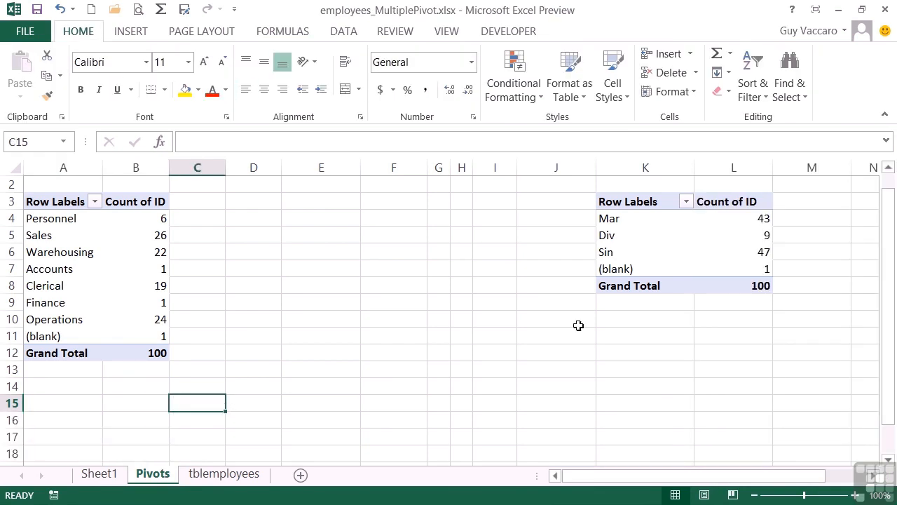
{"action": "left_click", "coordinate": [614, 235]}
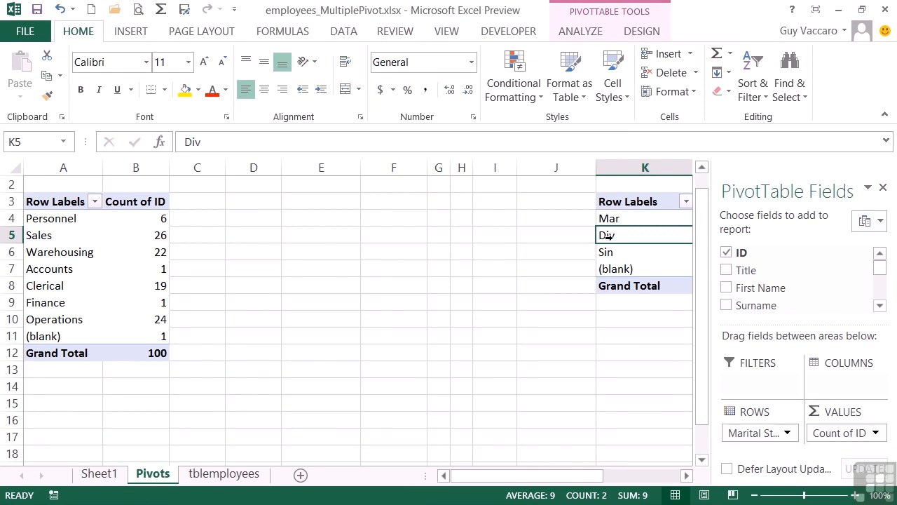
{"action": "key", "text": "ctrl+a"}
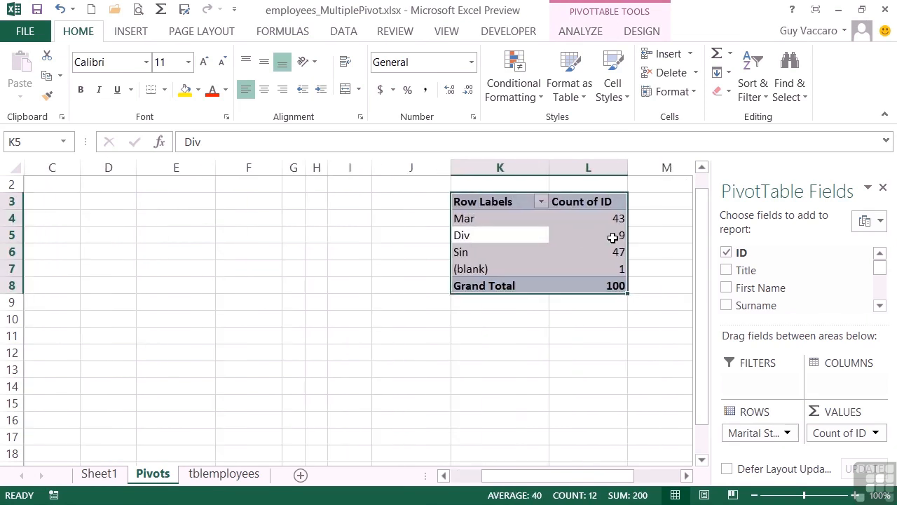
{"action": "key", "text": "Delete"}
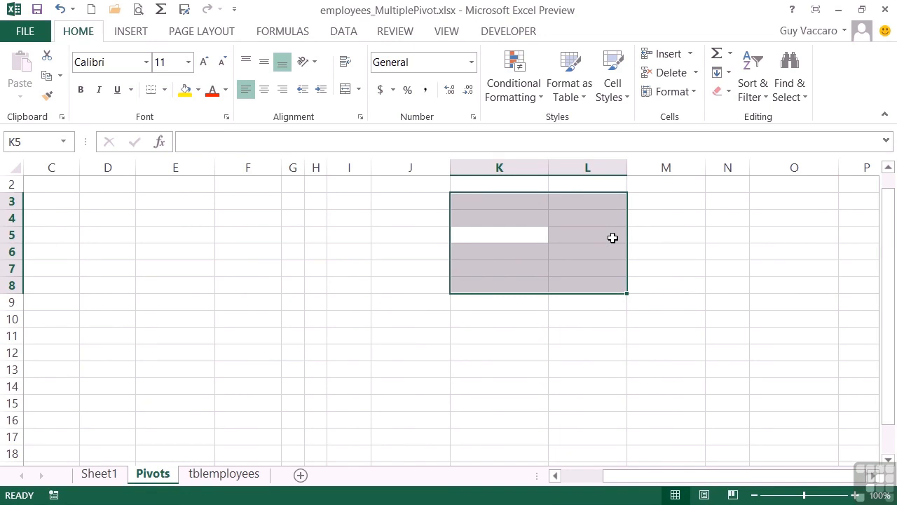
Return the active cell to A5 in the department PivotTable
{"action": "key", "text": "Left"}
{"action": "key", "text": "Left"}
{"action": "key", "text": "Left"}
{"action": "key", "text": "Left"}
{"action": "key", "text": "Left"}
{"action": "key", "text": "Left"}
{"action": "key", "text": "Left"}
{"action": "key", "text": "Left"}
{"action": "key", "text": "Left"}
{"action": "key", "text": "Left"}
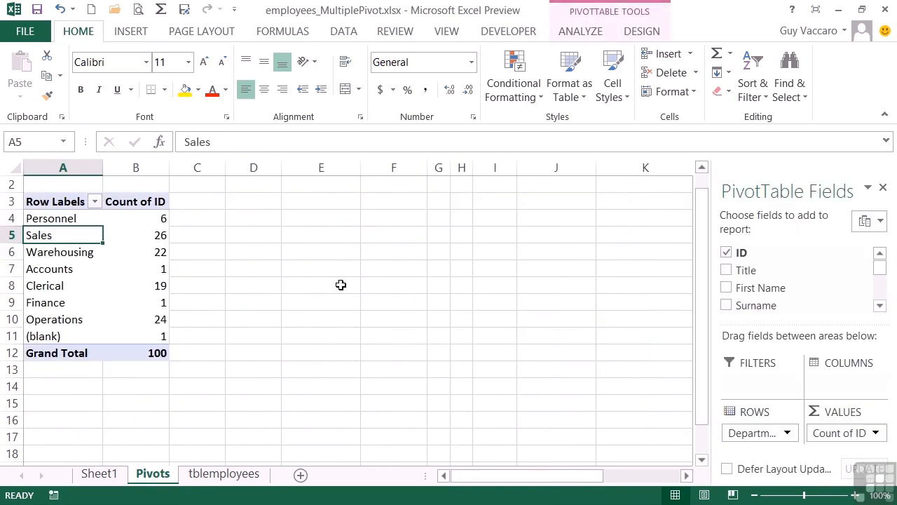
Delete the whole Sheet1 worksheet that holds the Sum of Salary PivotTable
{"action": "left_click", "coordinate": [107, 474]}
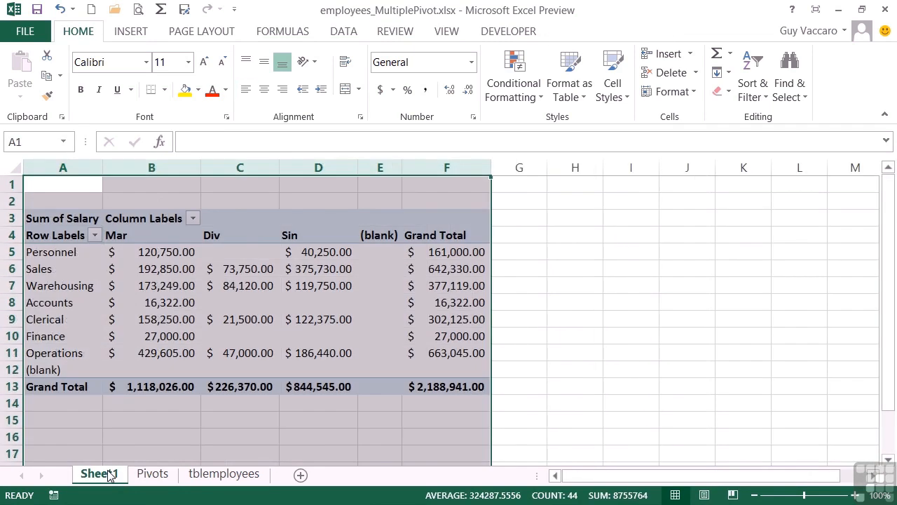
{"action": "left_click", "coordinate": [125, 437]}
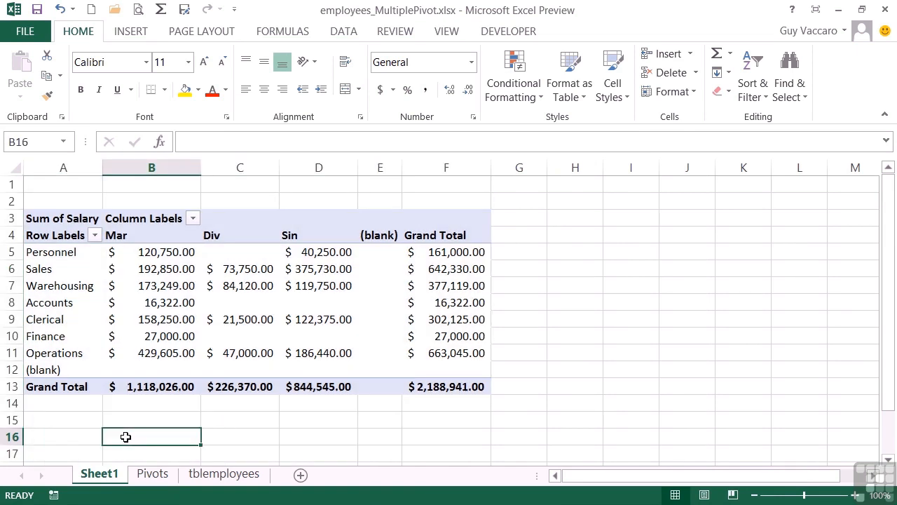
{"action": "right_click", "coordinate": [104, 475]}
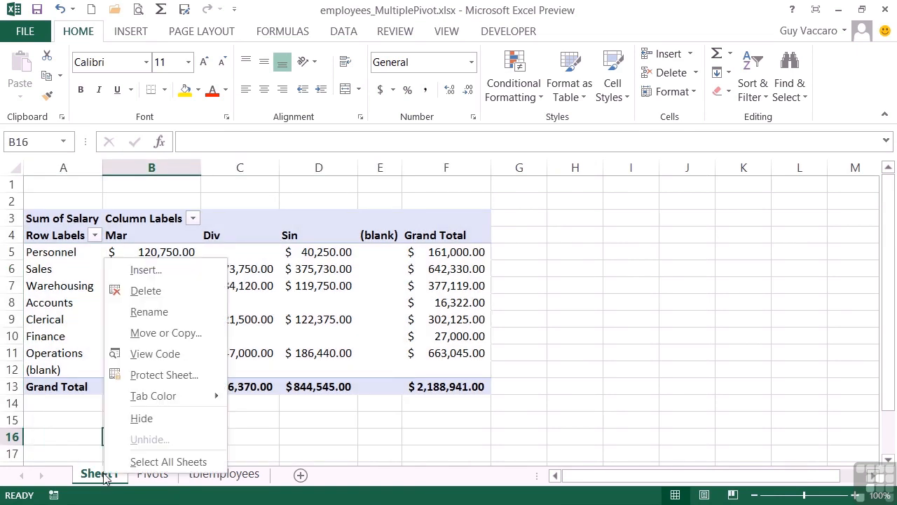
{"action": "left_click", "coordinate": [158, 298]}
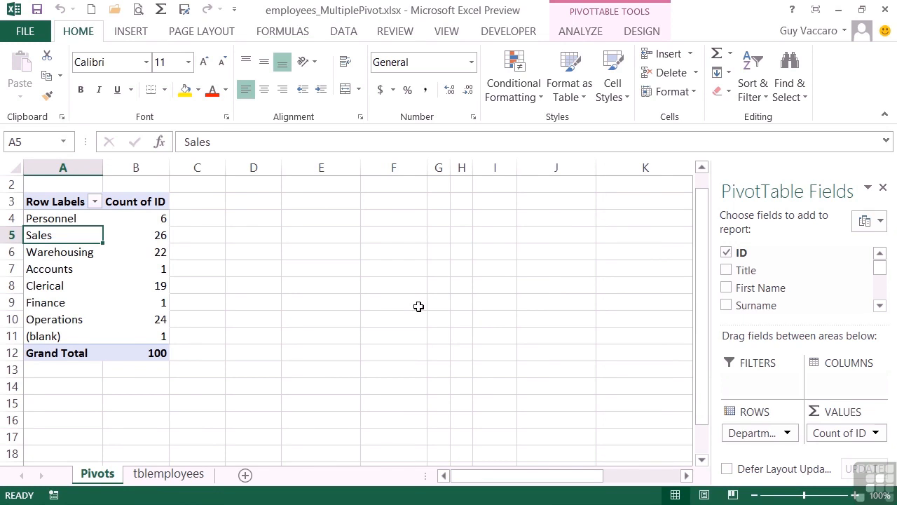
Select and delete the entire department PivotTable on the Pivots sheet, and undo that deletion
{"action": "left_click", "coordinate": [59, 268]}
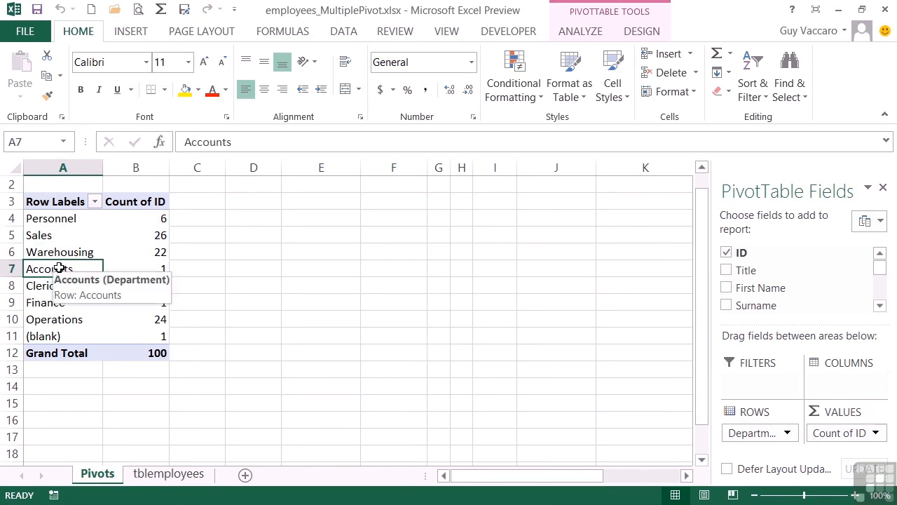
{"action": "key", "text": "ctrl+a"}
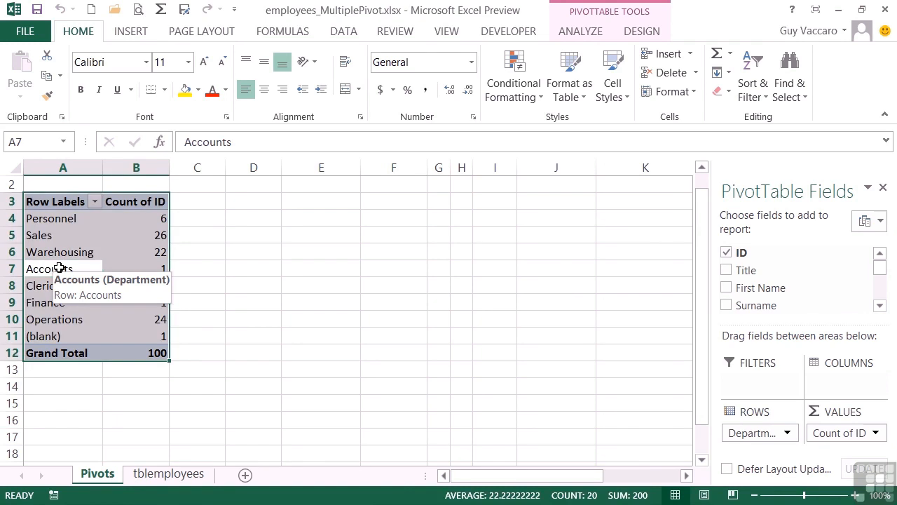
{"action": "key", "text": "Delete"}
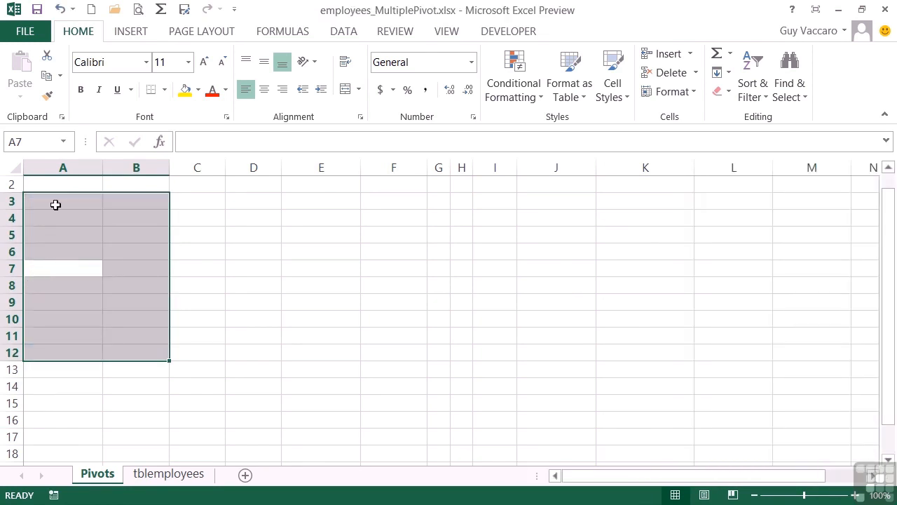
{"action": "left_click", "coordinate": [61, 10]}
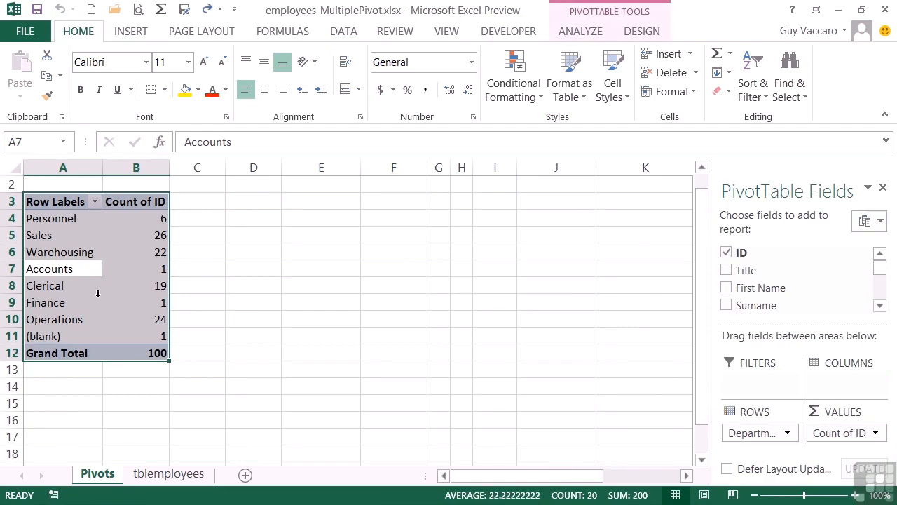